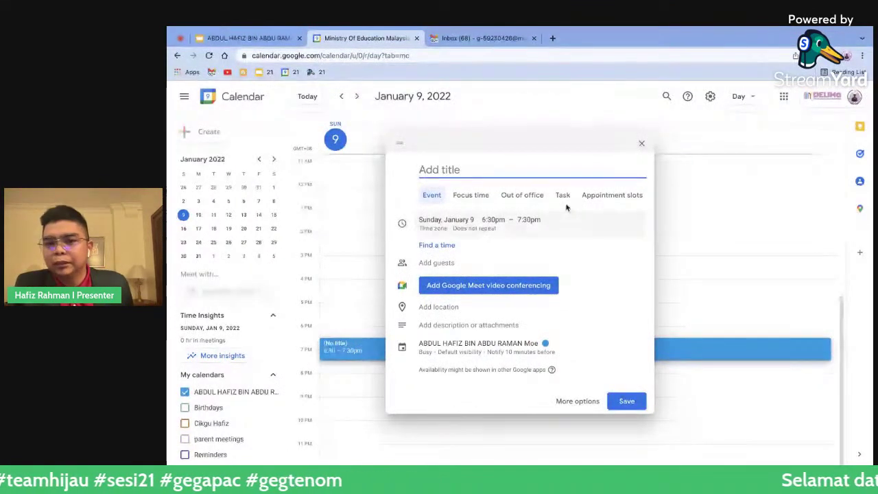
# - Discard the untitled event draft and switch the calendar from day view to Week view
pyautogui.click(641, 143)
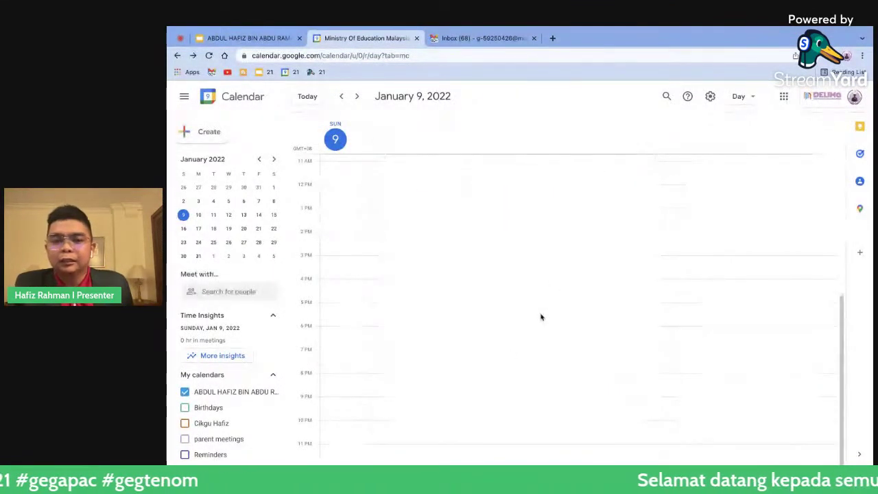
pyautogui.scroll(5, 541, 316)
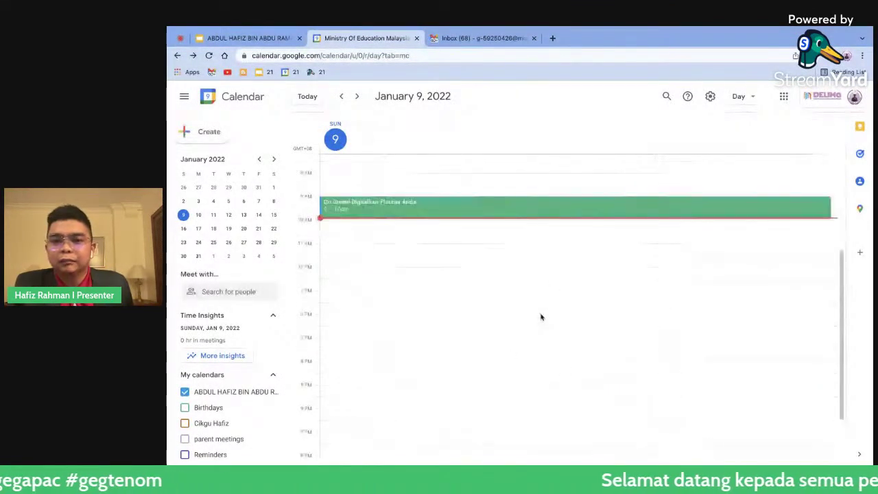
pyautogui.click(738, 96)
pyautogui.click(756, 140)
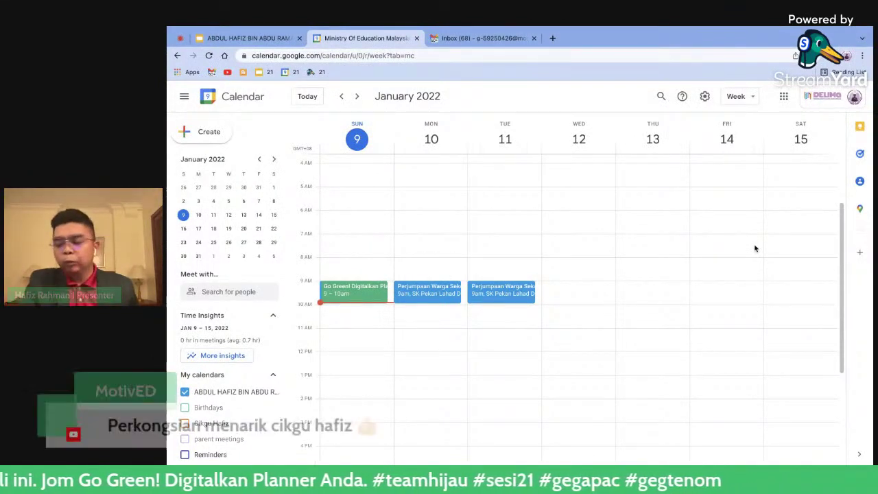
# - Check the Menu Hari Ini slide in the Google Slides presentation and return to Google Calendar
pyautogui.click(271, 39)
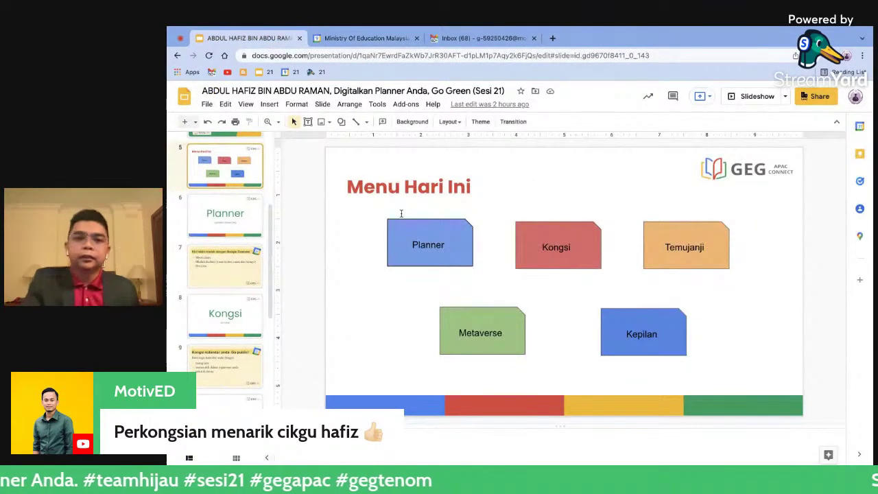
pyautogui.click(363, 38)
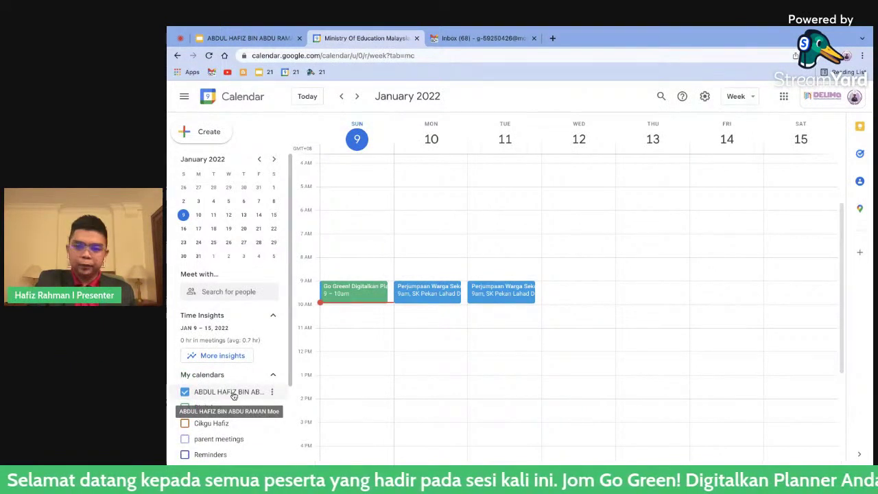
# - Open the calendar settings of the account owner's personal calendar
pyautogui.click(704, 98)
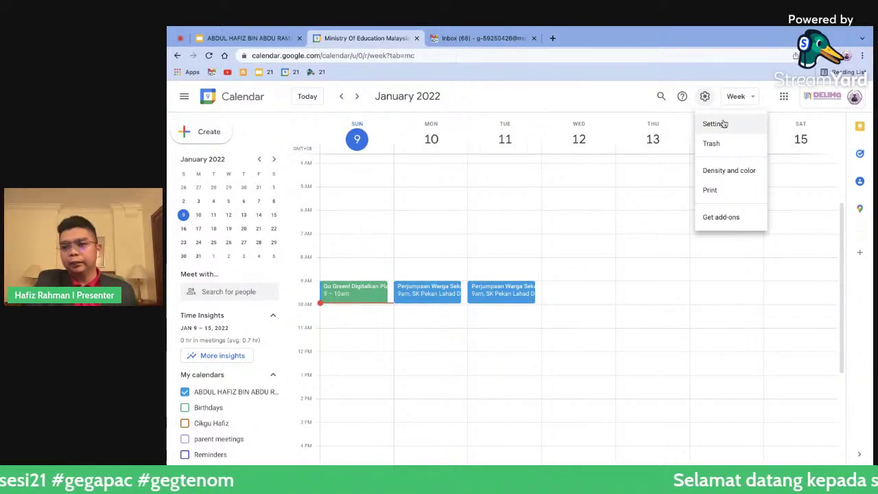
pyautogui.click(723, 124)
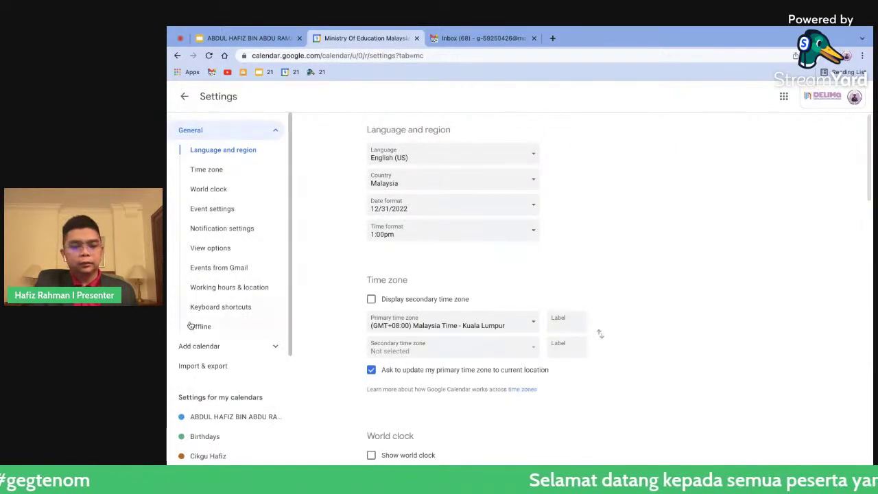
pyautogui.scroll(-3, 218, 392)
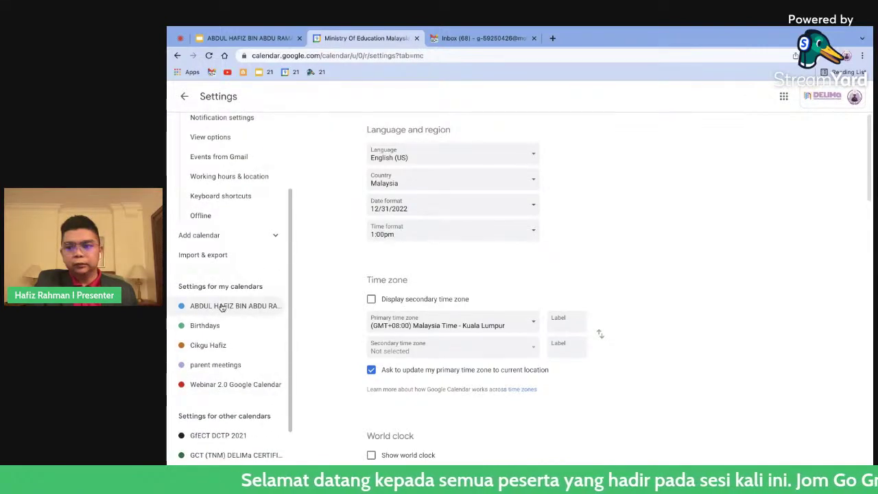
pyautogui.click(222, 307)
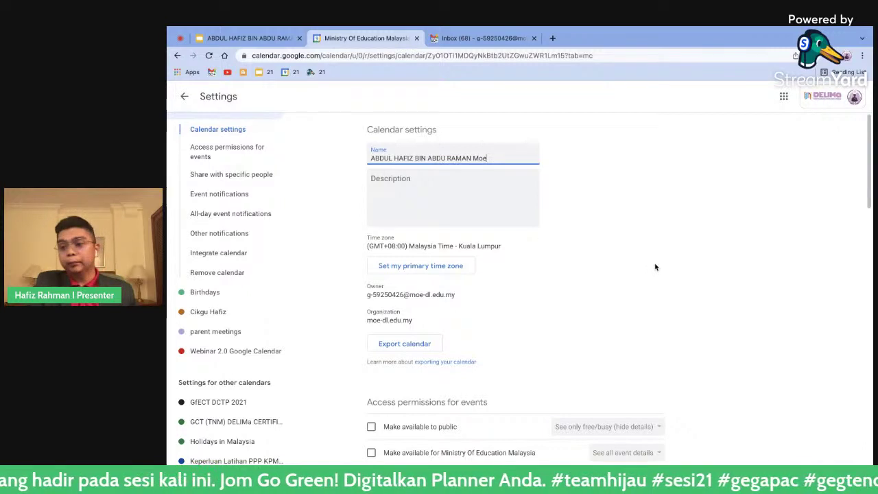
# - Start sharing the calendar with specific people and add the first suggested contact as recipient
pyautogui.scroll(-3, 655, 266)
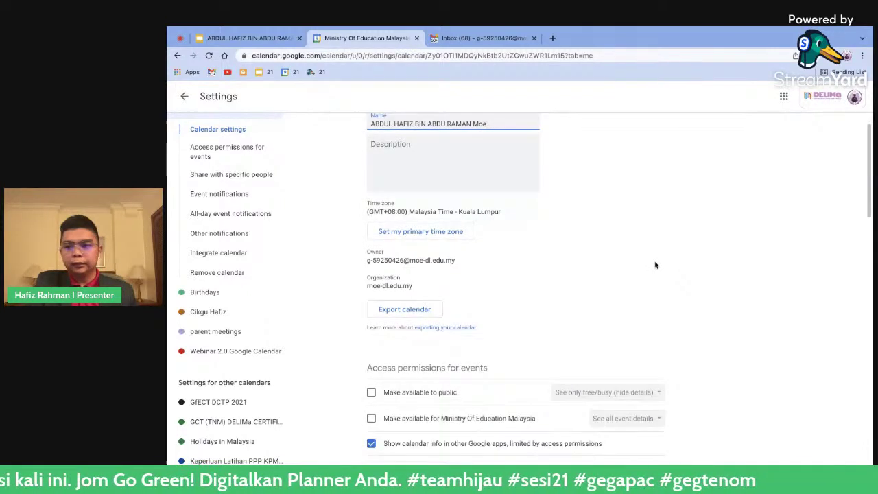
pyautogui.scroll(-2, 655, 265)
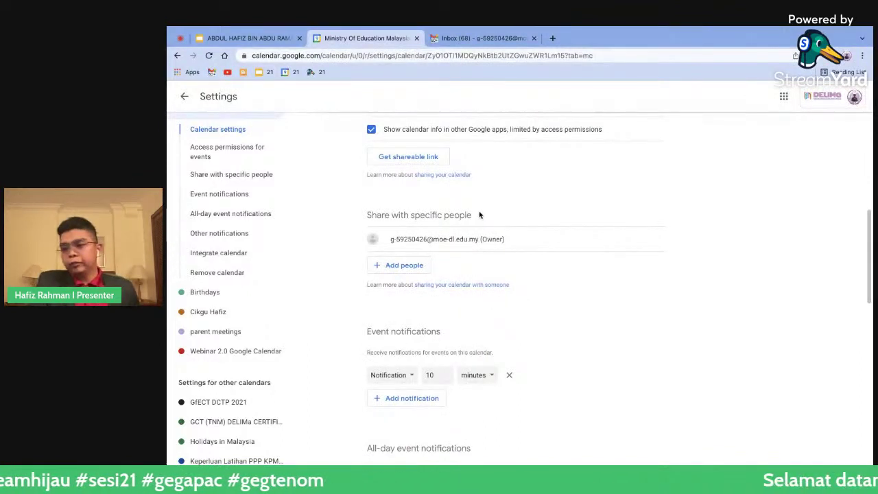
pyautogui.click(400, 269)
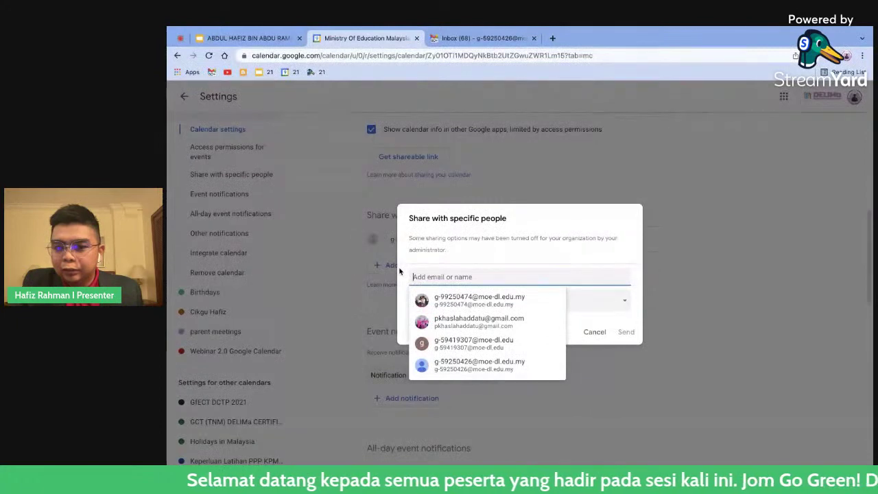
pyautogui.moveTo(478, 300)
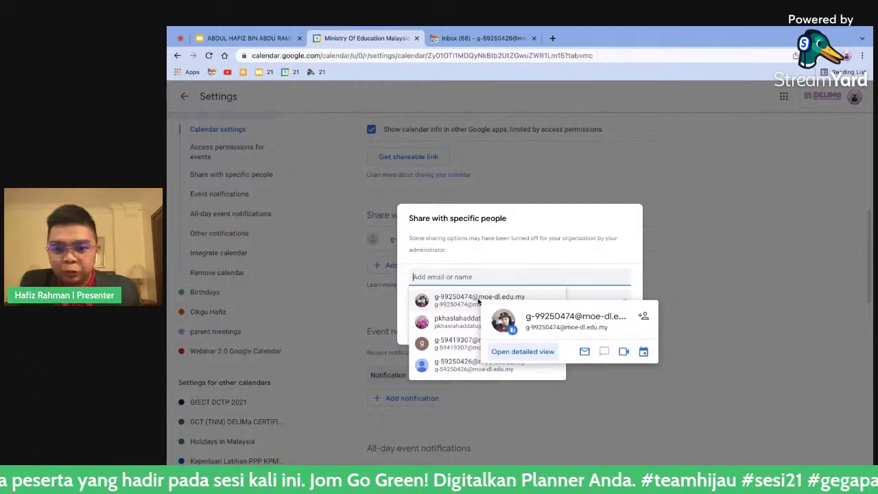
pyautogui.click(478, 299)
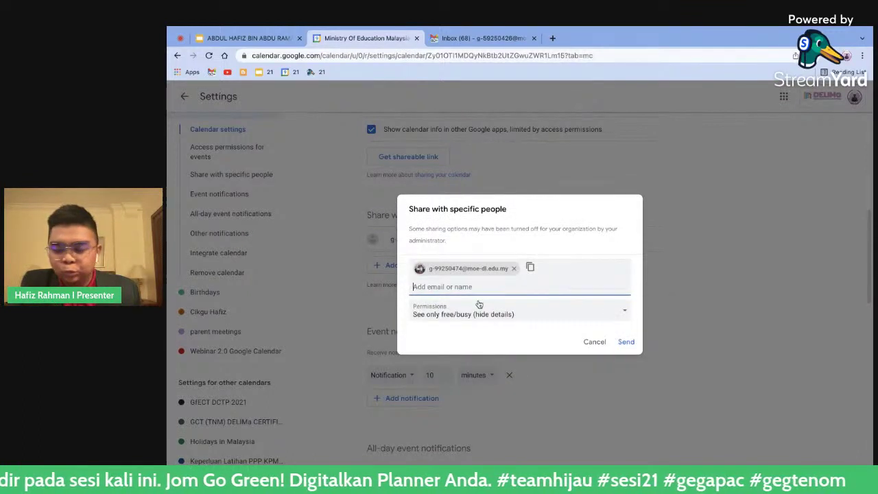
# - Choose See only free/busy (hide details) as the recipient's permission and reopen the permission choices
pyautogui.click(571, 313)
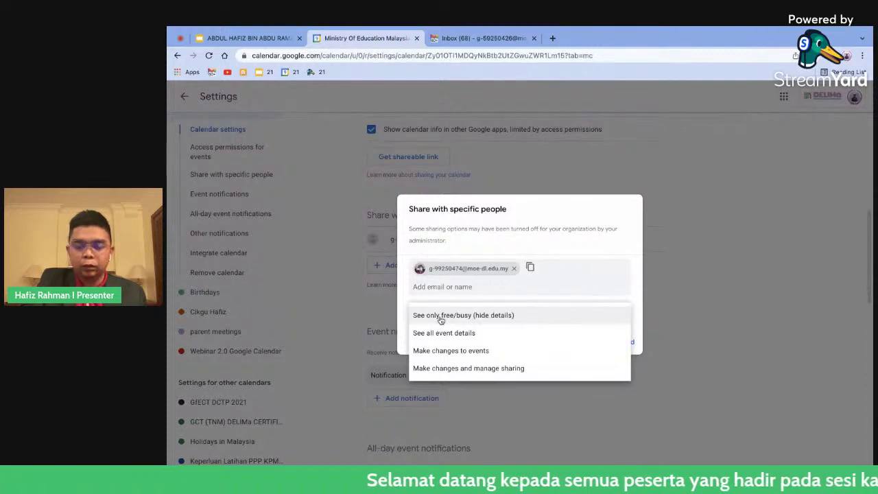
pyautogui.click(532, 316)
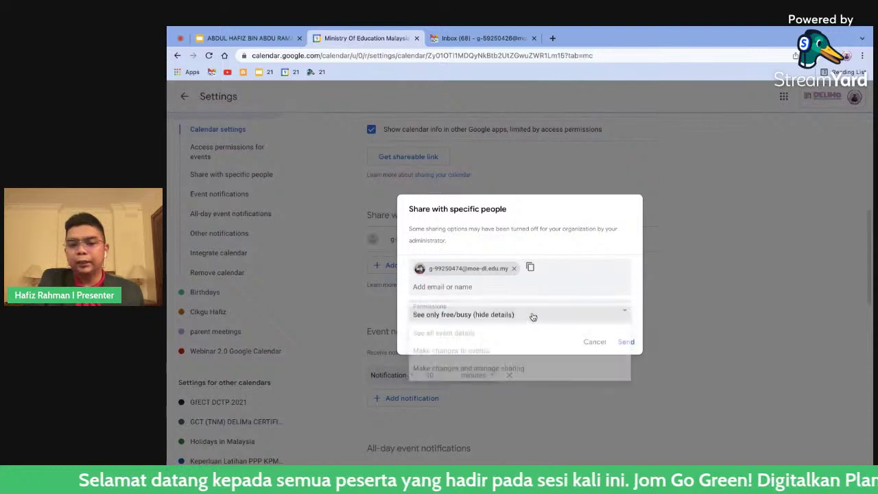
pyautogui.click(551, 312)
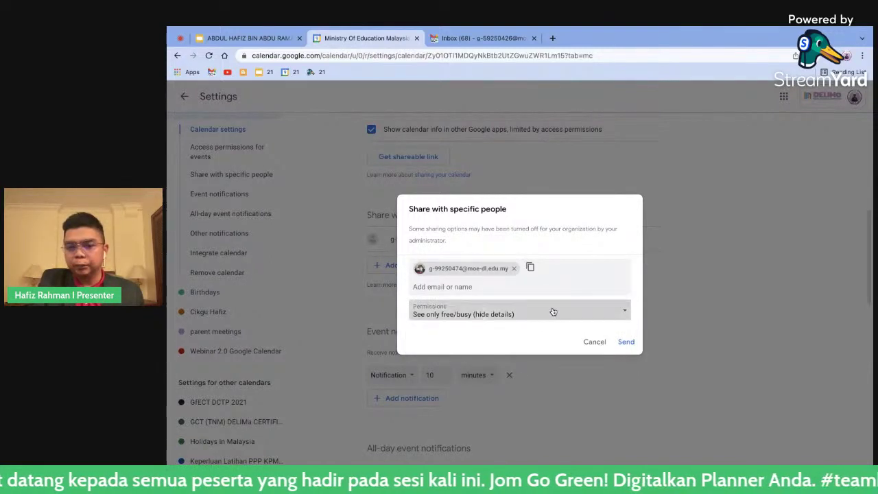
pyautogui.click(519, 316)
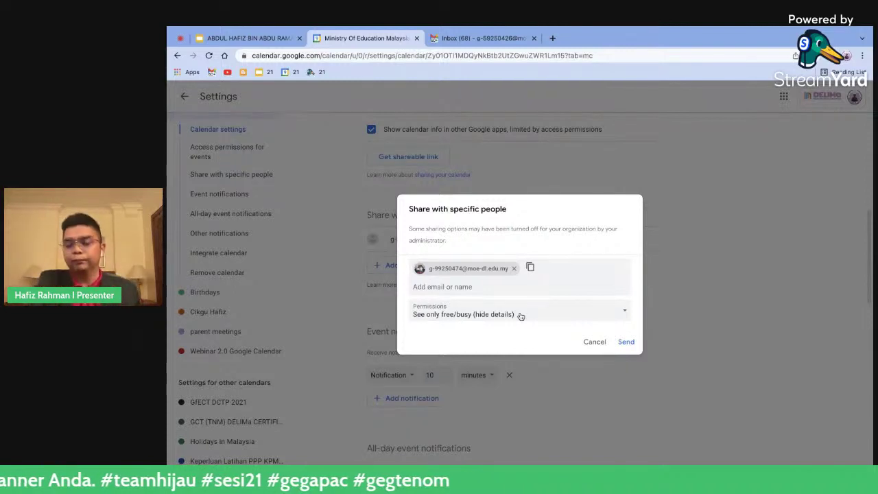
pyautogui.click(521, 315)
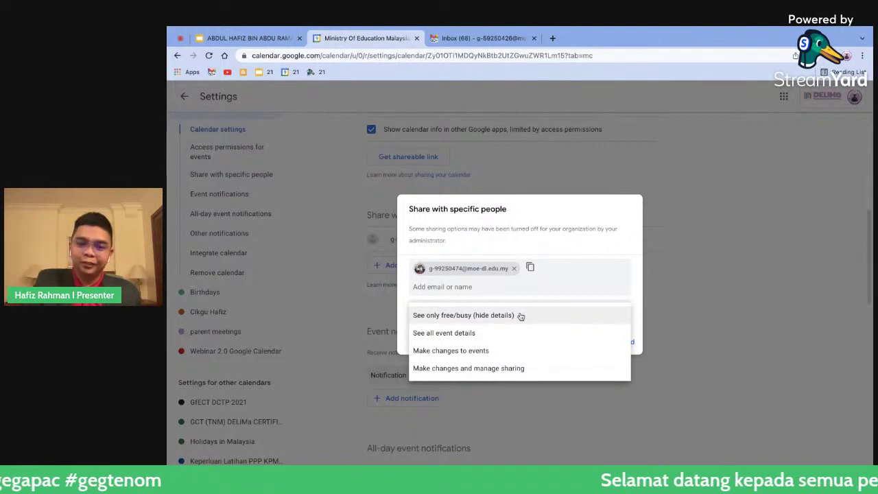
# - Set the recipient's permission to See all event details and change it to Make changes and manage sharing
pyautogui.click(502, 332)
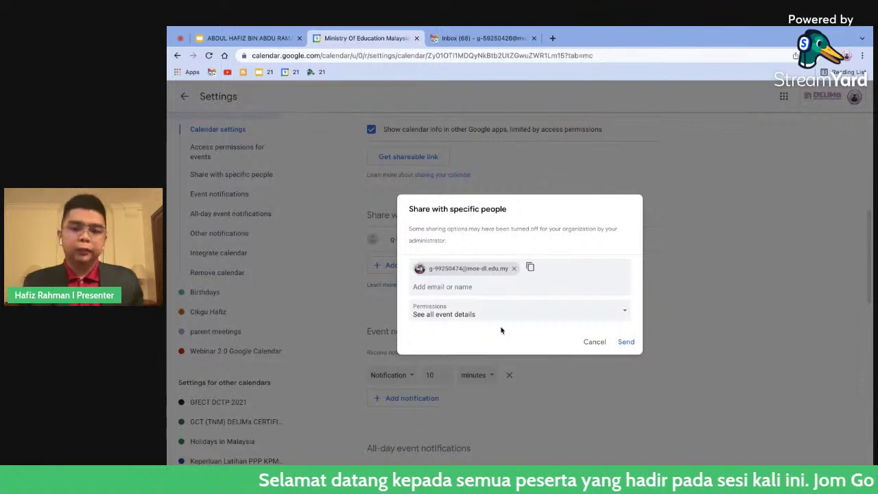
pyautogui.click(625, 311)
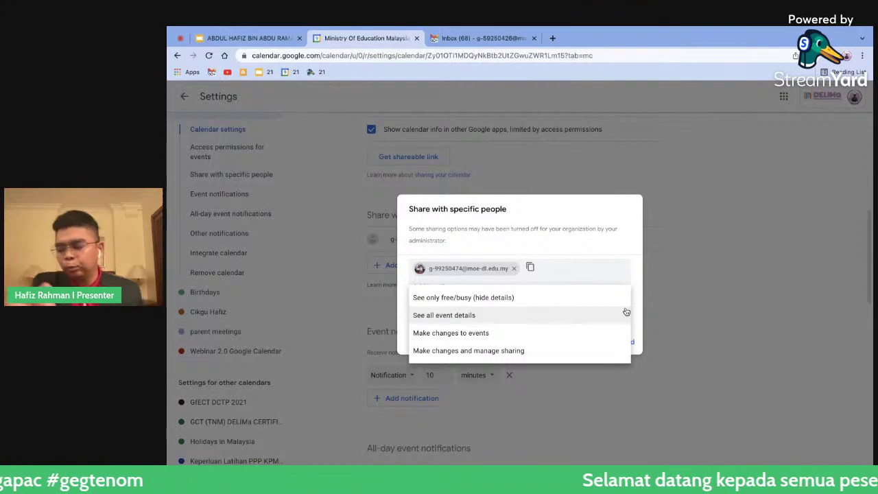
pyautogui.click(513, 353)
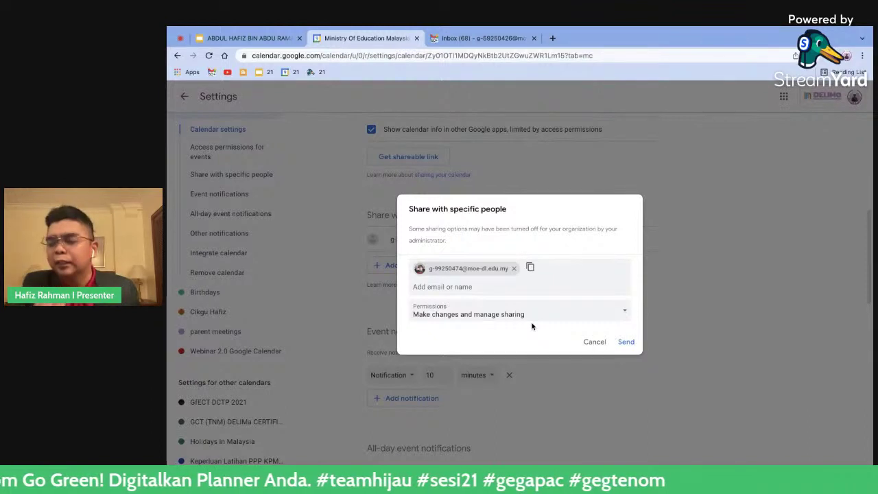
# - Send the calendar share with the See all event details permission and remove that person's access again
pyautogui.click(569, 320)
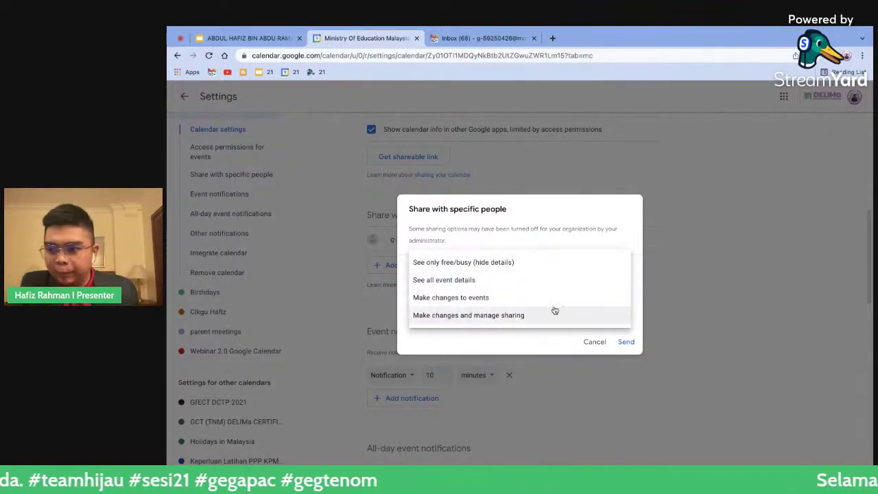
pyautogui.click(514, 281)
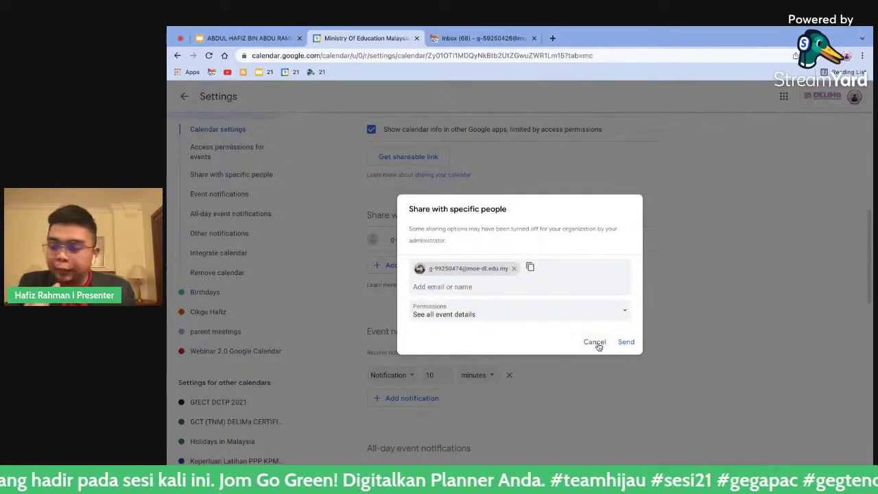
pyautogui.click(624, 343)
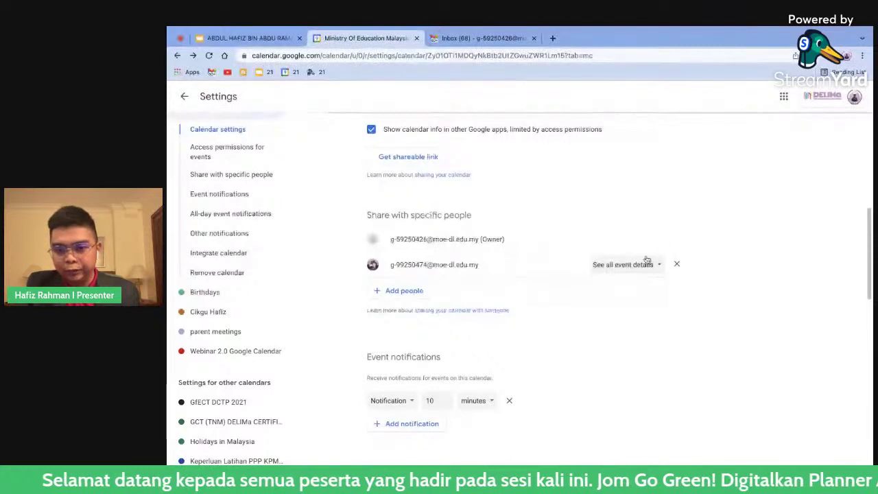
pyautogui.click(676, 264)
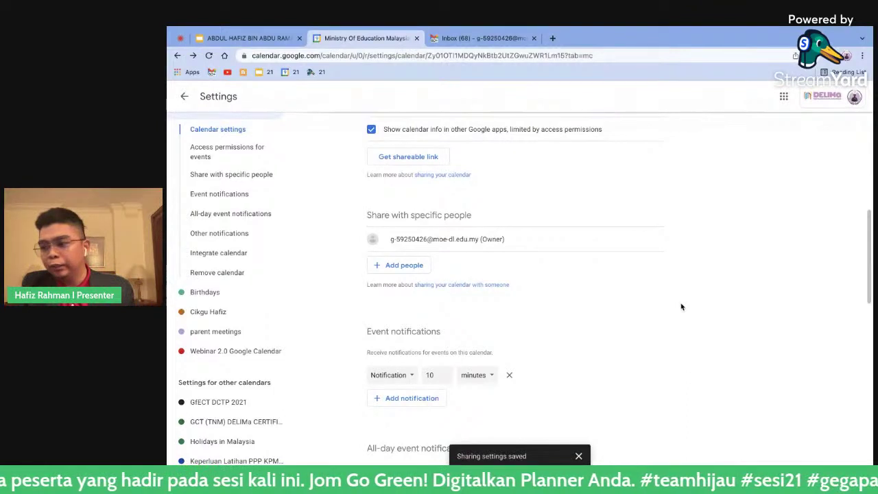
# - Make the calendar available for Ministry Of Education Malaysia in the event access permissions
pyautogui.scroll(2, 681, 306)
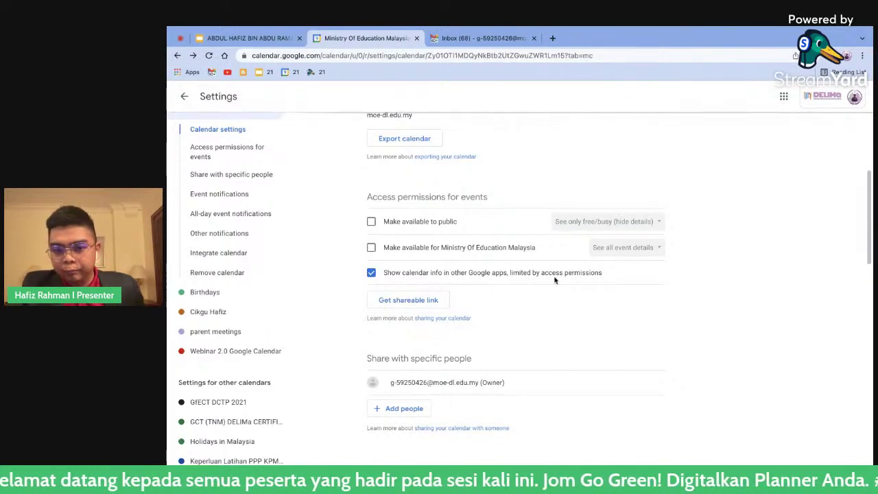
pyautogui.scroll(-1, 572, 280)
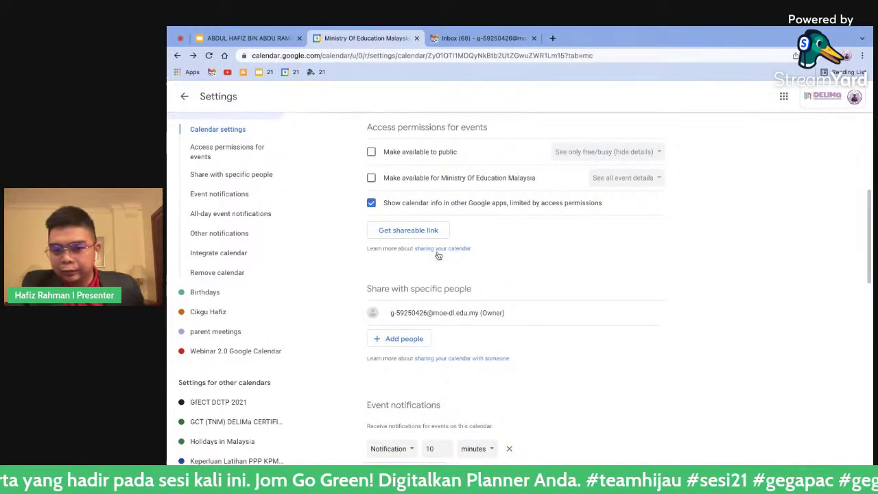
pyautogui.scroll(1, 449, 285)
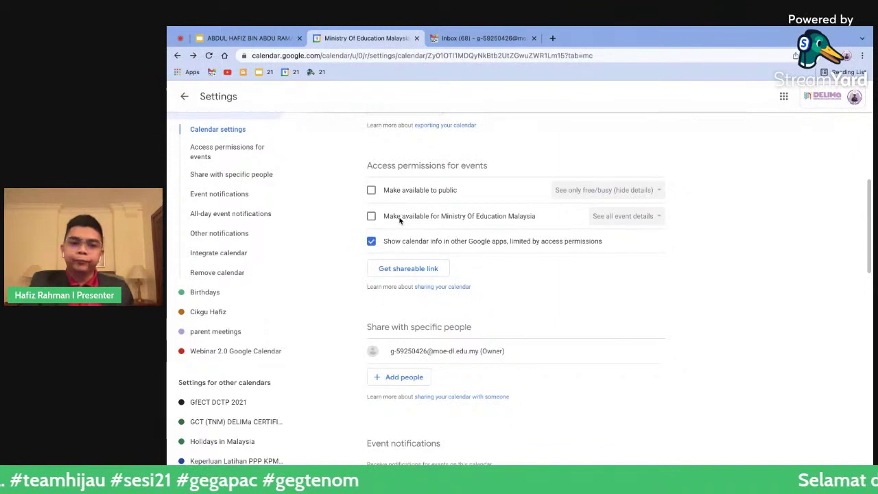
pyautogui.click(371, 217)
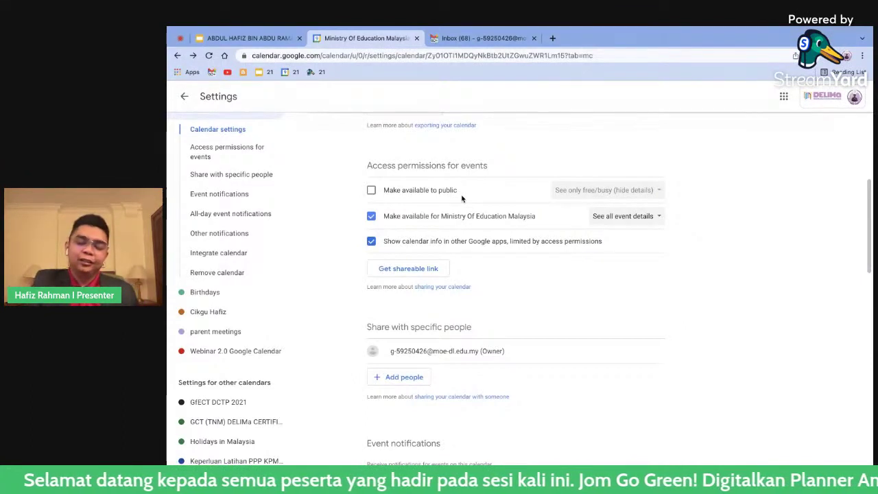
# - Make the calendar available to the public and withdraw that access, cancelling a second attempt at the confirmation
pyautogui.click(371, 190)
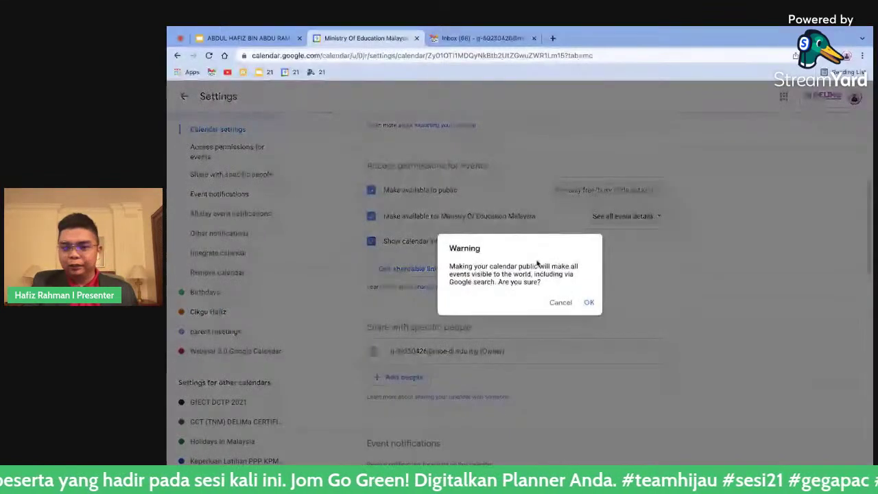
pyautogui.click(589, 303)
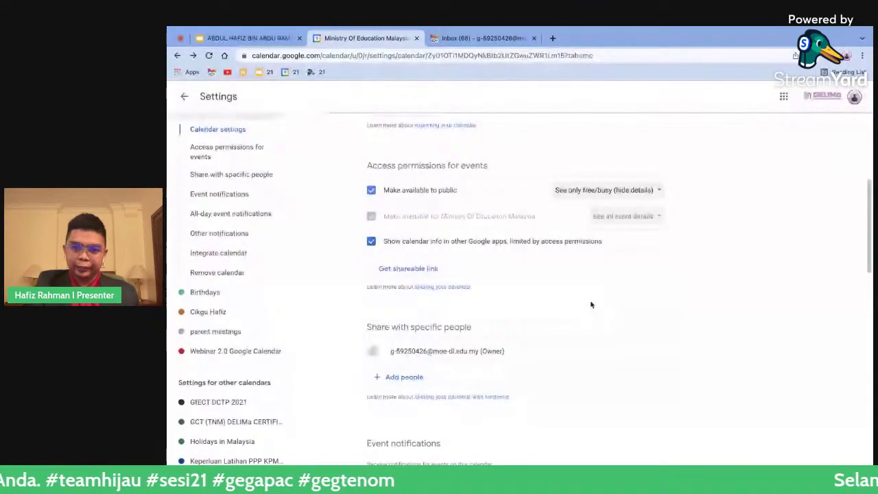
pyautogui.click(370, 191)
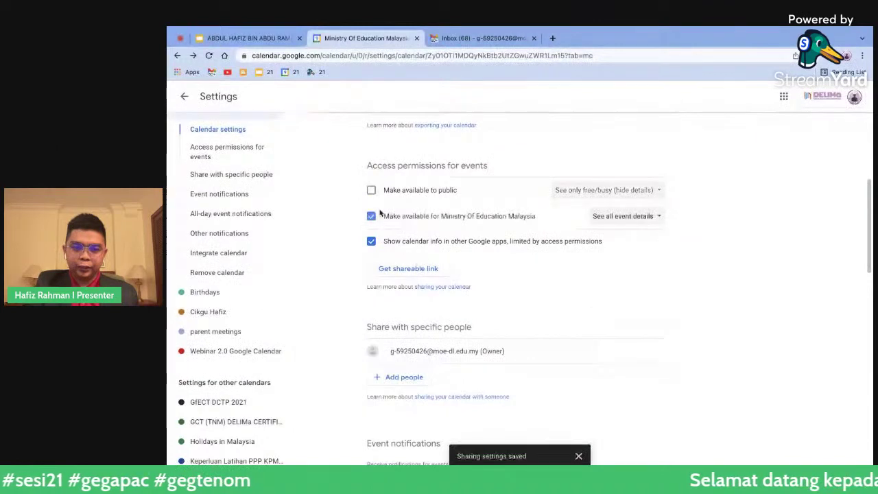
pyautogui.click(371, 191)
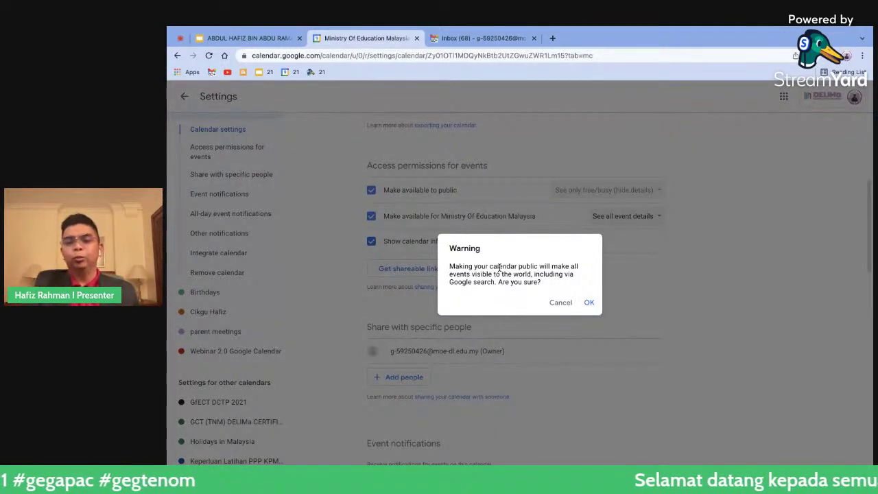
pyautogui.click(562, 303)
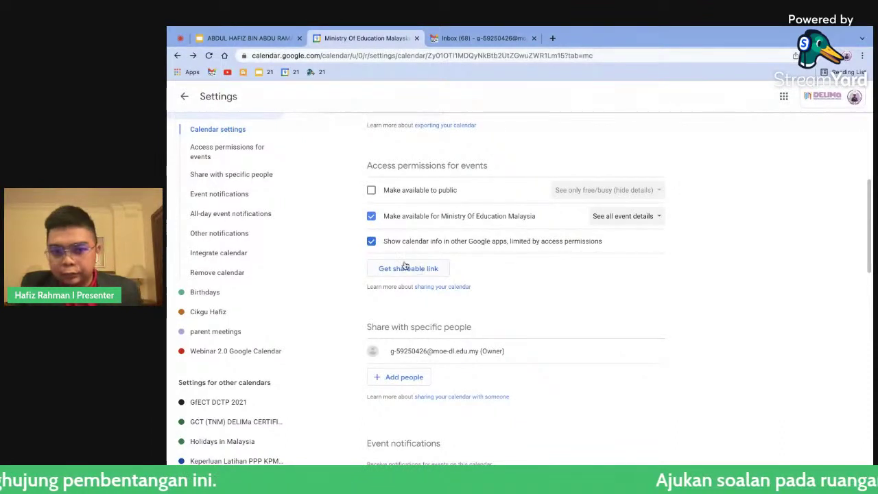
# - Get the calendar's shareable link and copy it to the clipboard
pyautogui.click(438, 272)
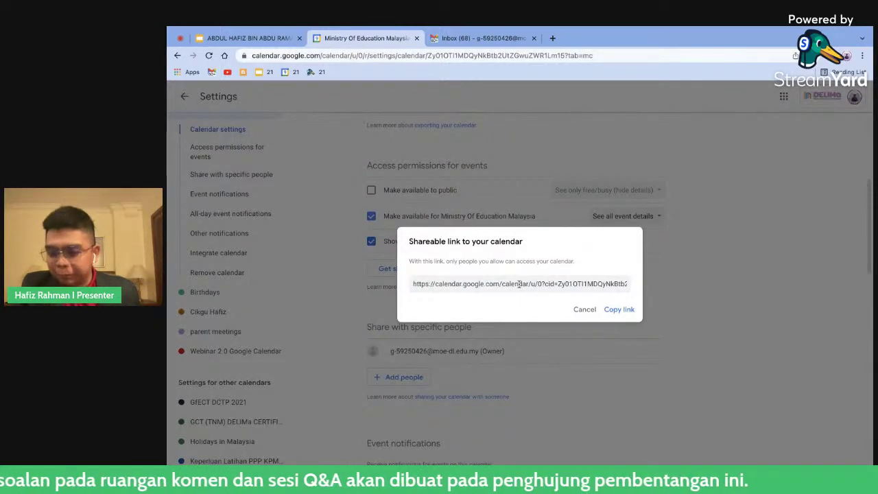
pyautogui.click(519, 284)
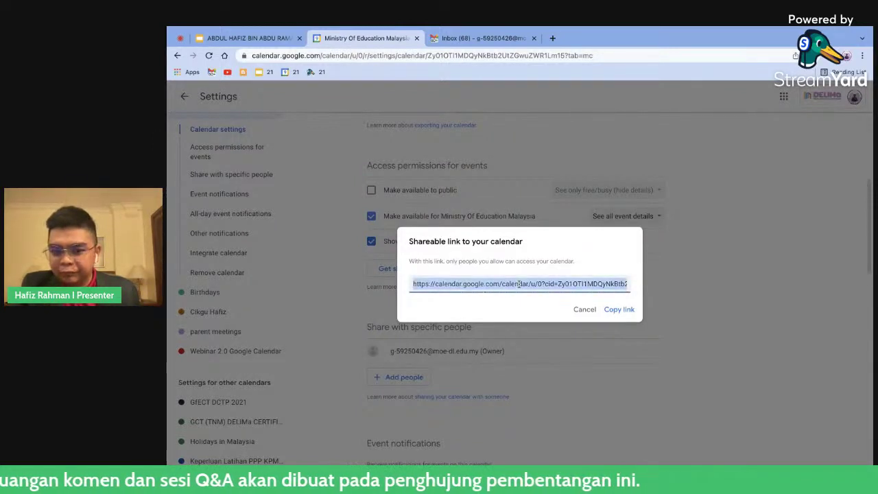
pyautogui.click(621, 309)
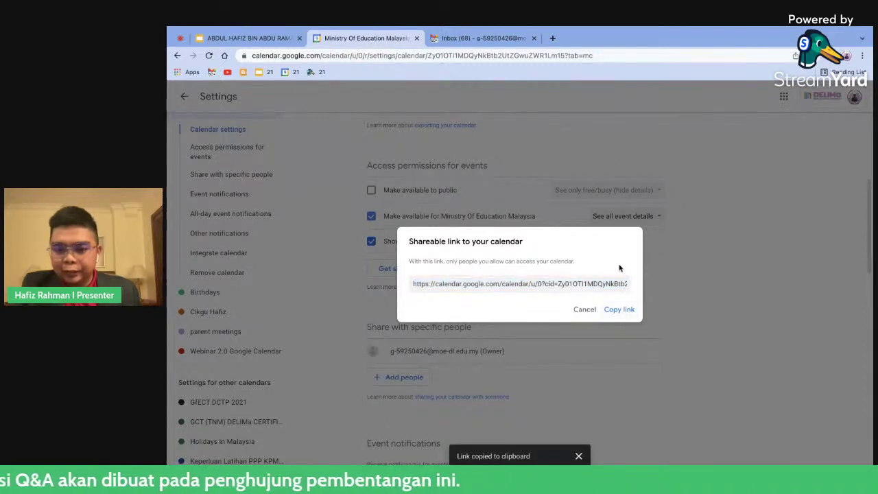
pyautogui.click(585, 309)
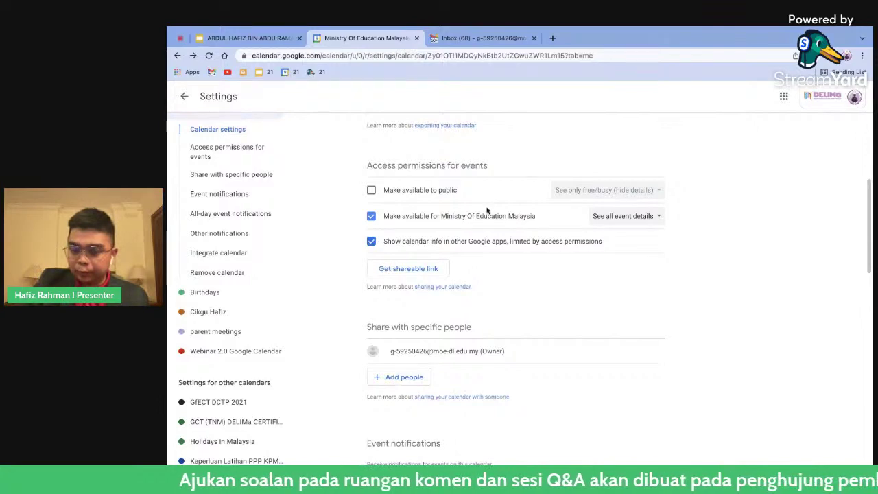
pyautogui.click(429, 268)
pyautogui.click(619, 310)
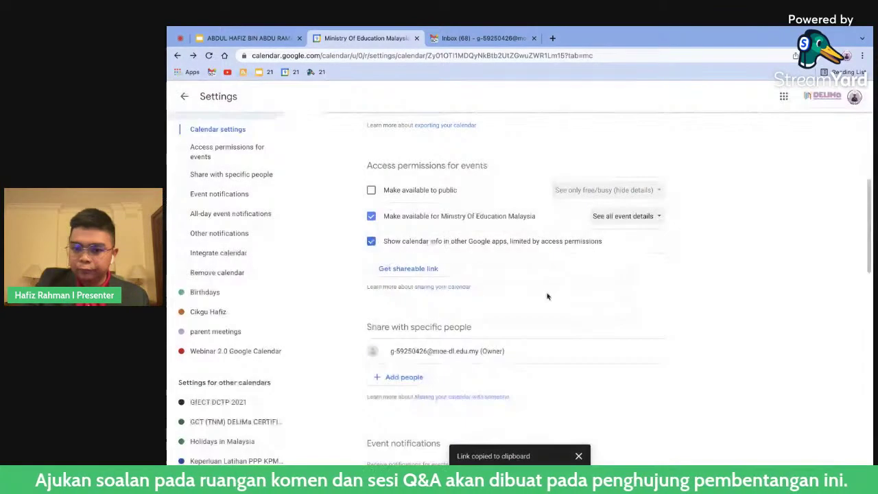
# - Review the calendar's shareable link again and dismiss it without copying
pyautogui.click(431, 268)
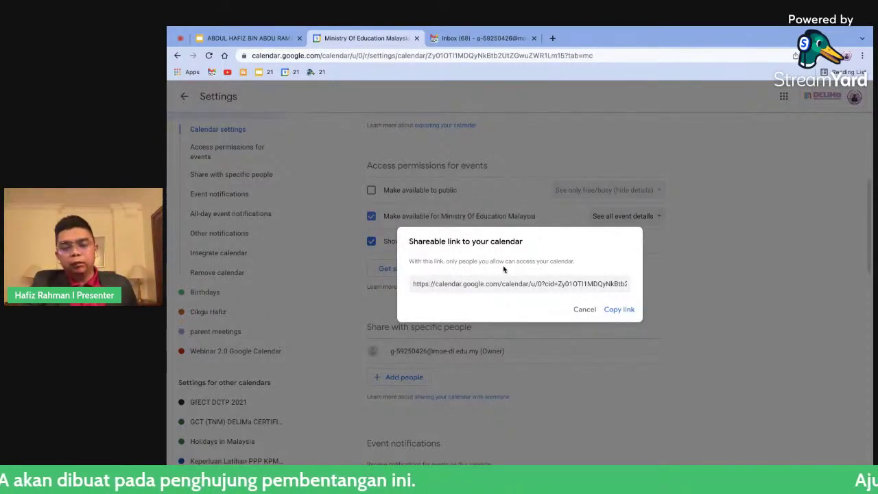
pyautogui.click(584, 309)
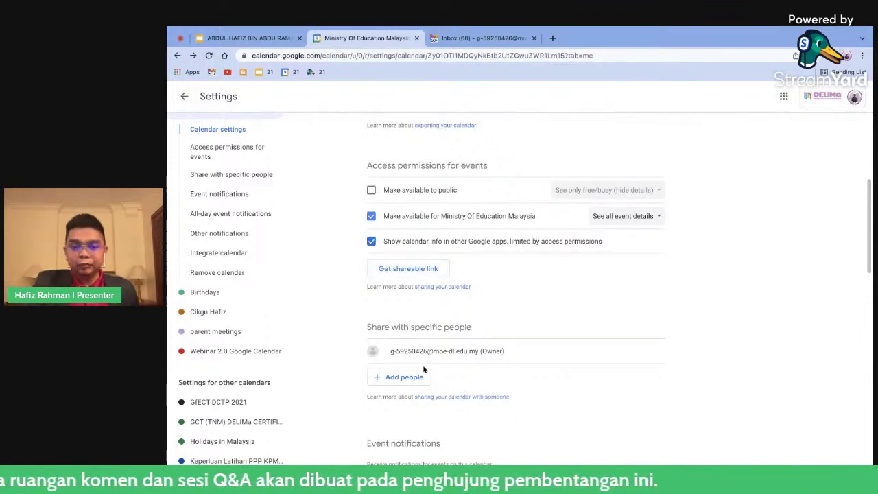
pyautogui.click(426, 270)
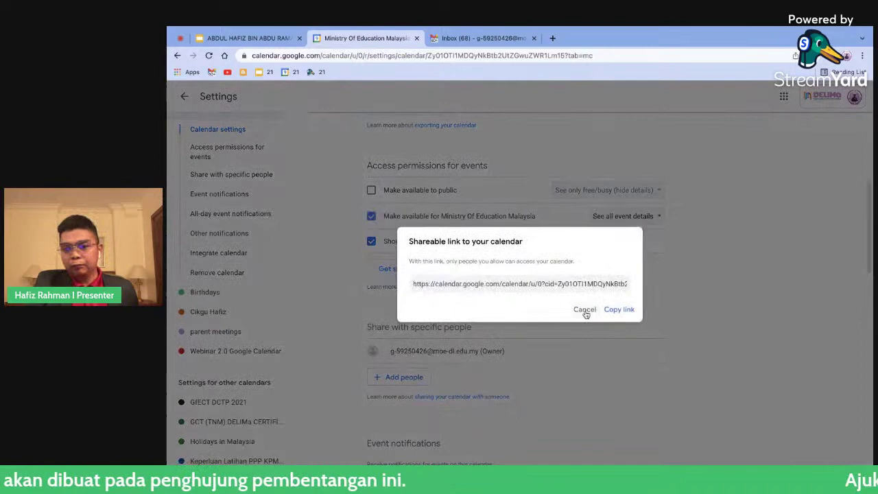
pyautogui.click(585, 311)
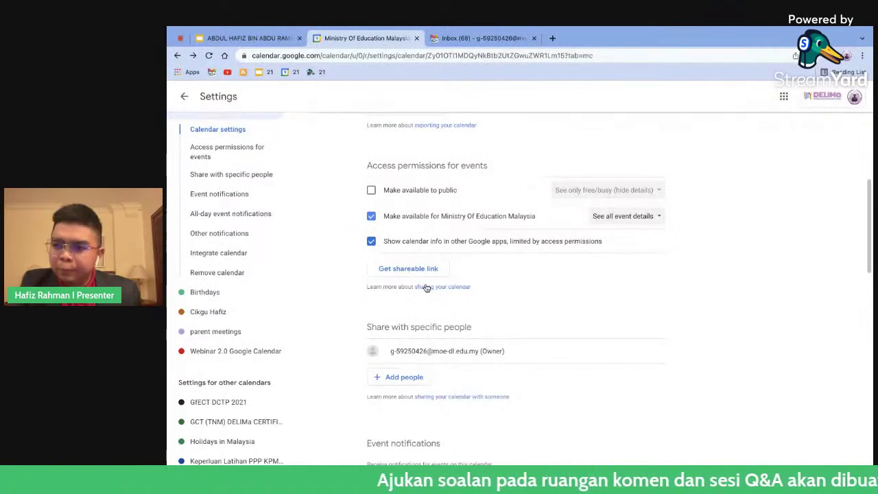
# - Examine the Integrate calendar settings, highlighting the calendar's public URL and its embed code
pyautogui.scroll(-5, 426, 287)
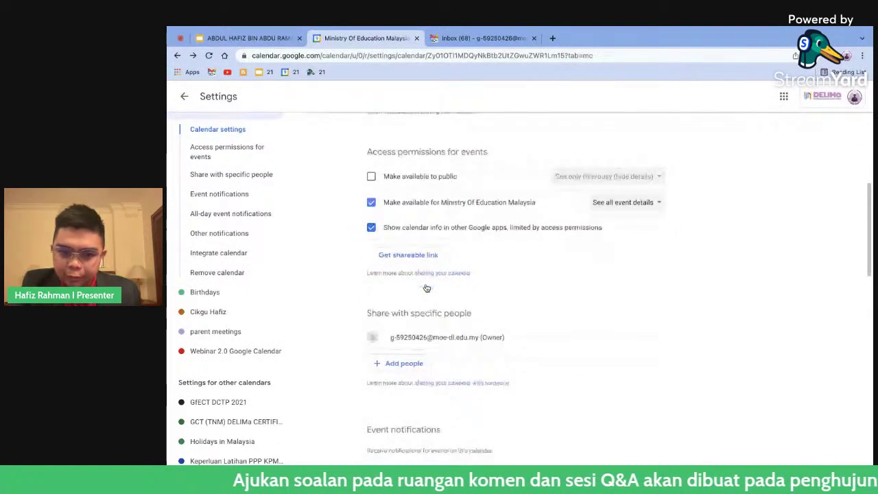
pyautogui.scroll(-4, 426, 288)
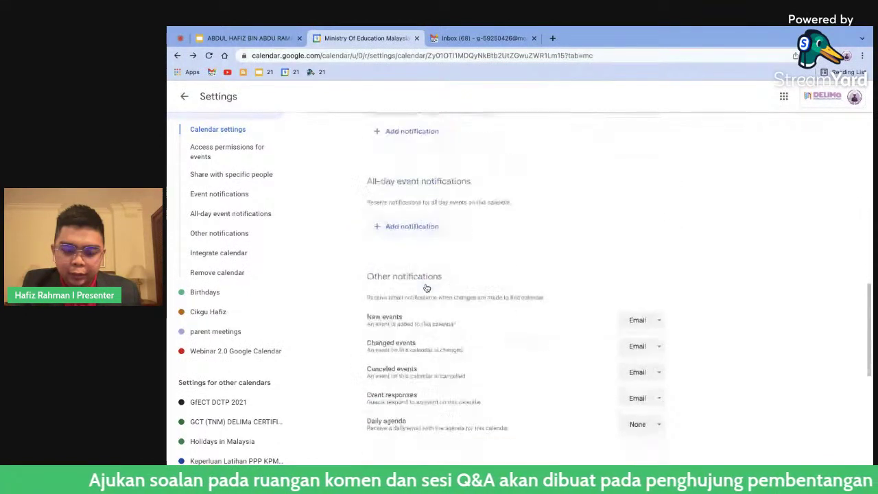
pyautogui.scroll(-3, 426, 277)
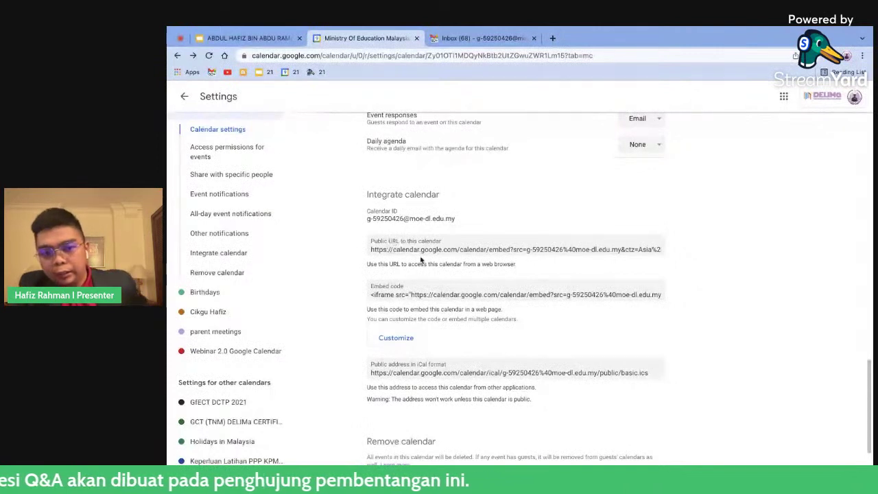
pyautogui.click(436, 250)
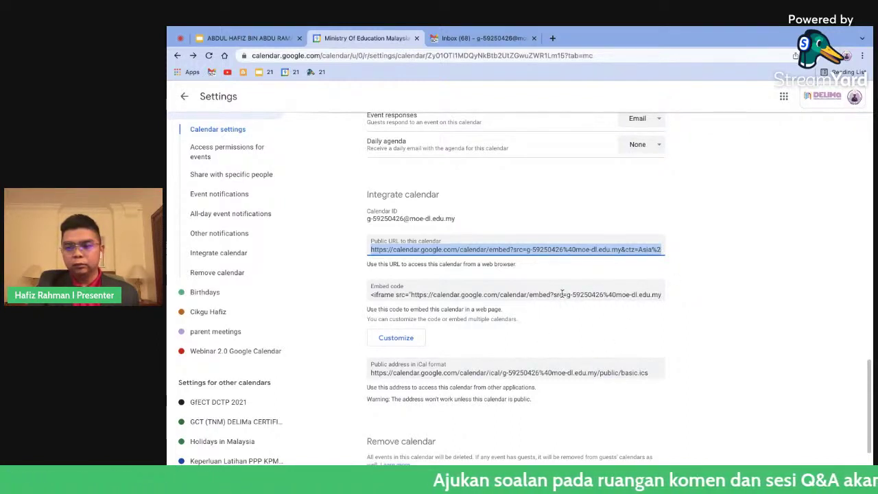
pyautogui.click(601, 294)
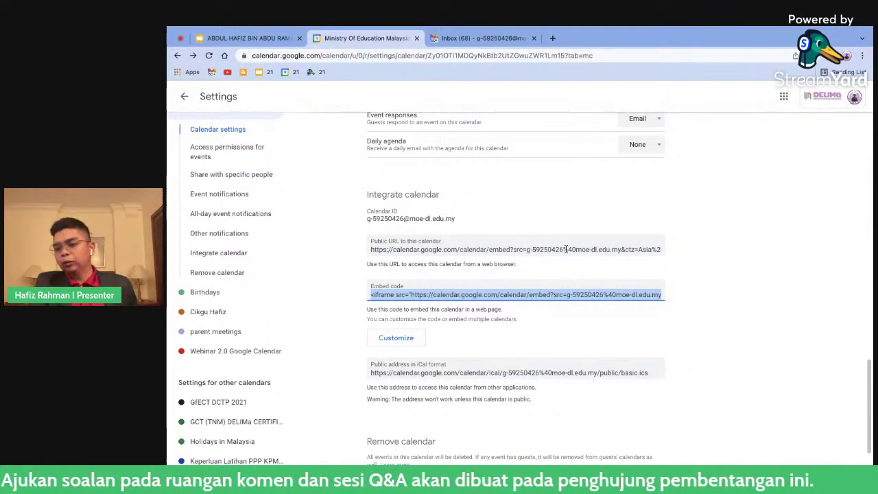
pyautogui.scroll(1, 565, 249)
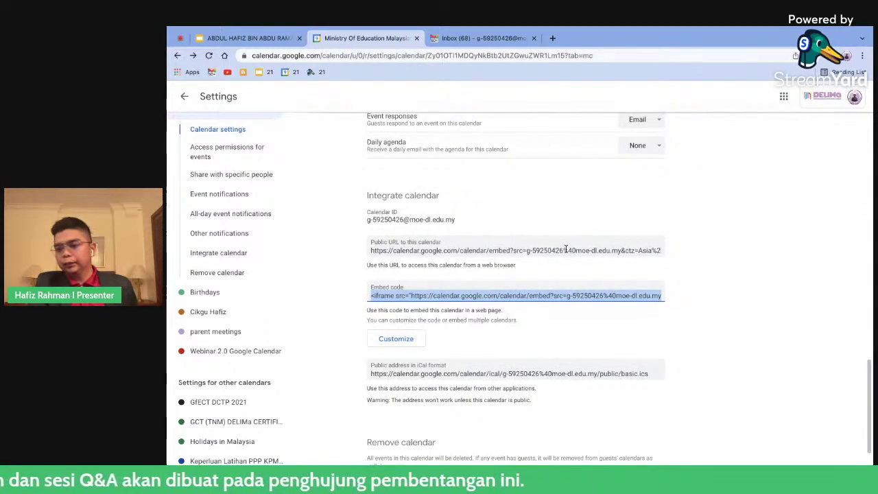
# - Return to the calendar's week view, check the Menu Hari Ini slide in the Google Slides presentation, and switch back to Google Calendar
pyautogui.hotkey('alt', 'Left')
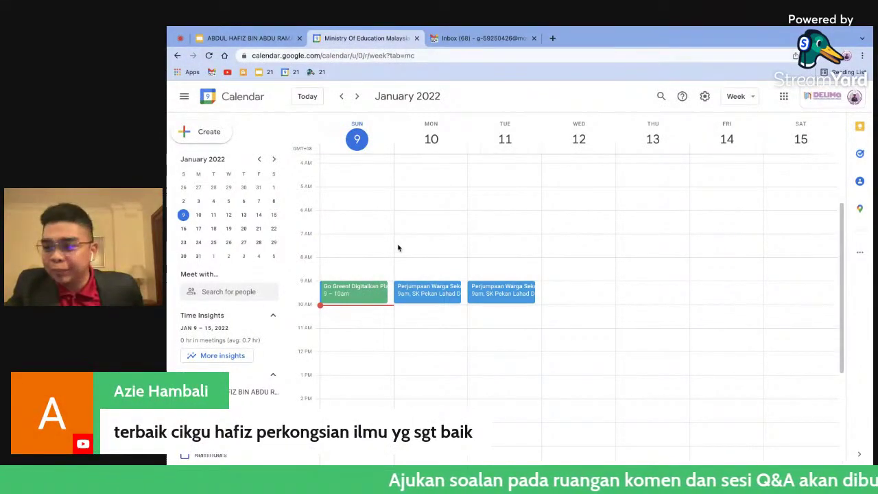
pyautogui.click(281, 38)
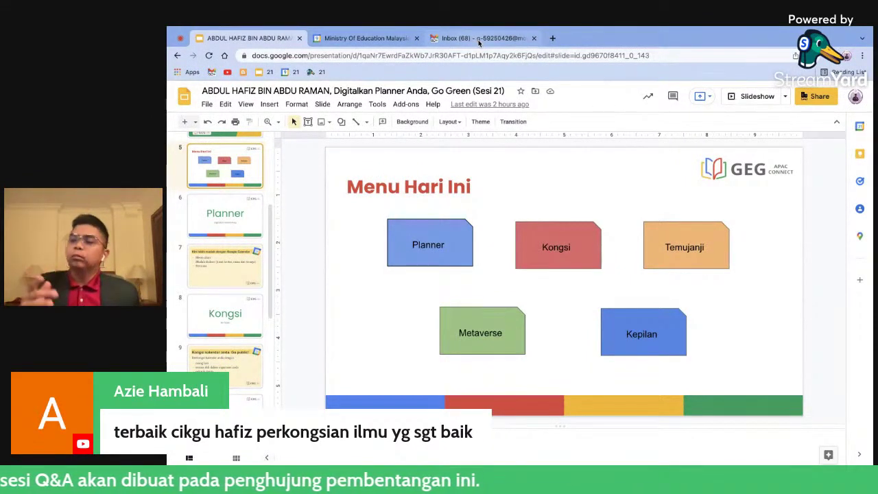
pyautogui.click(373, 39)
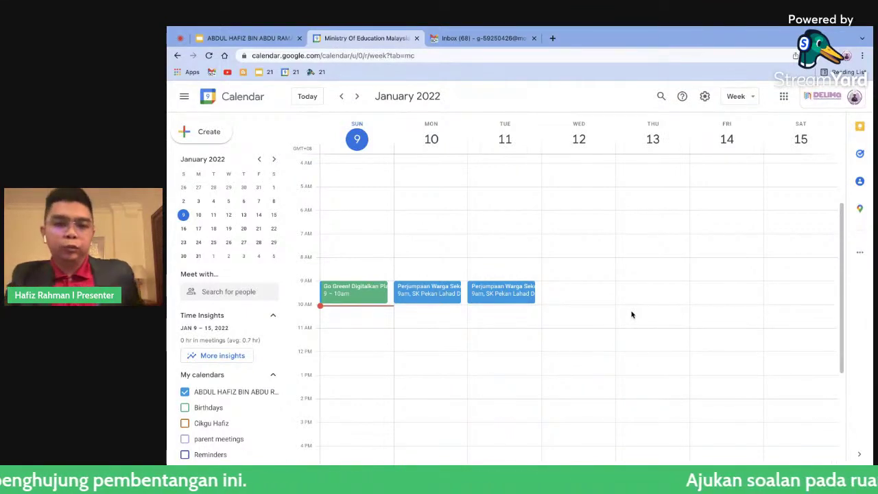
pyautogui.scroll(-3, 632, 314)
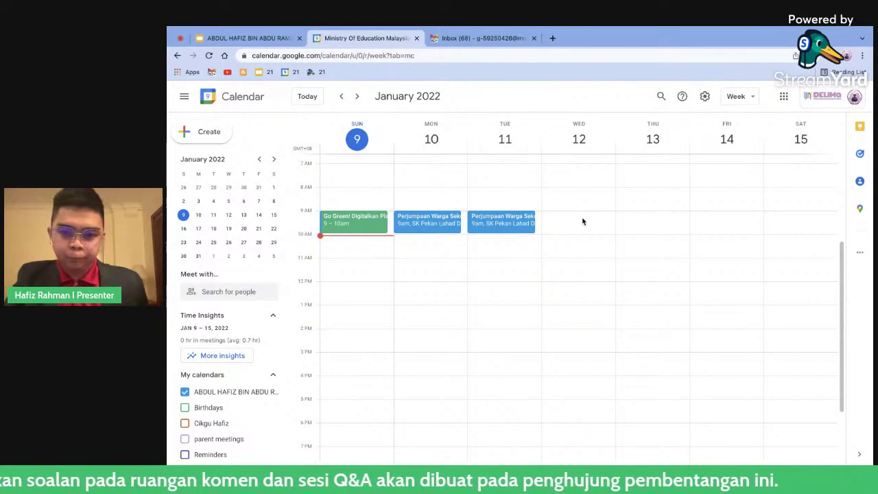
pyautogui.click(583, 195)
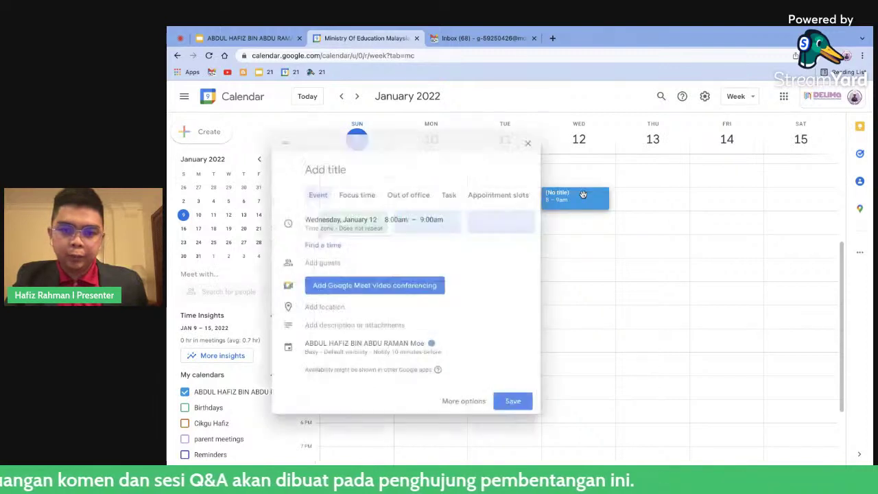
pyautogui.click(524, 143)
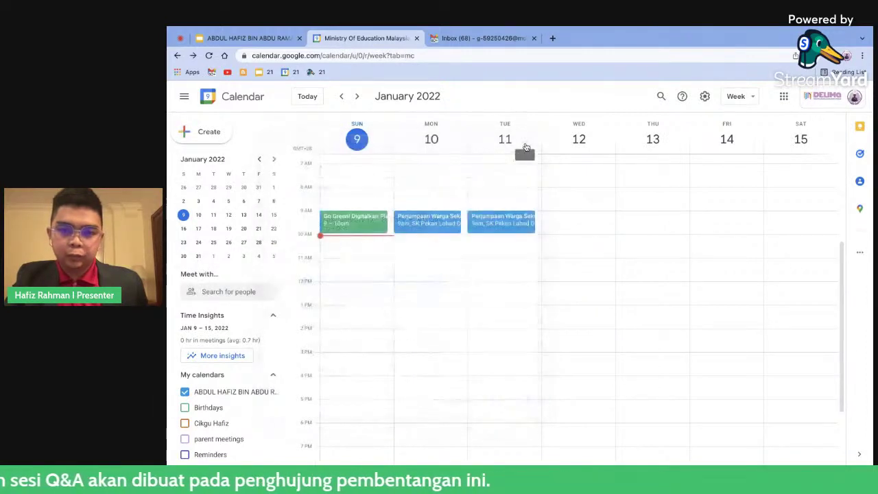